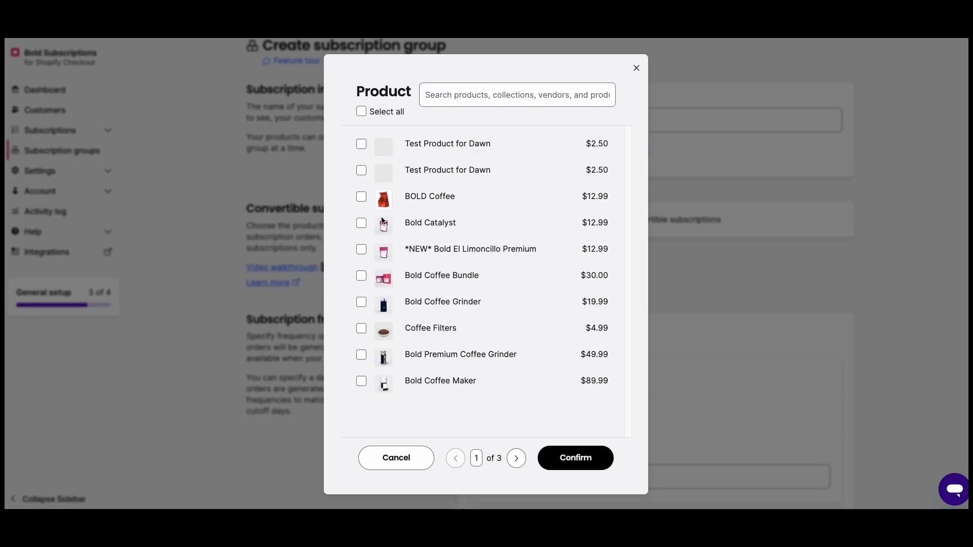
# Assign the products Bold Catalyst and BOLD Coffee to the subscription group.
pyautogui.click(361, 225)
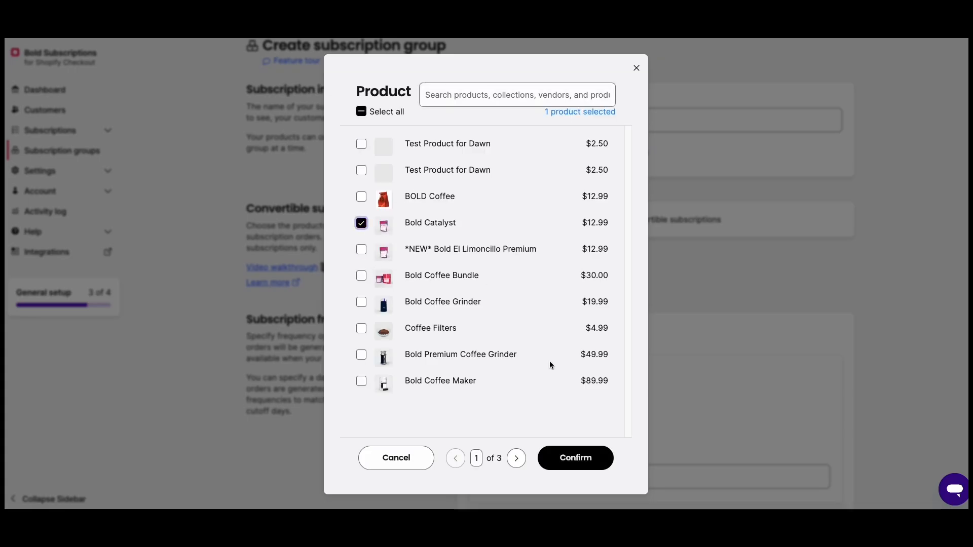
pyautogui.click(362, 198)
pyautogui.click(553, 458)
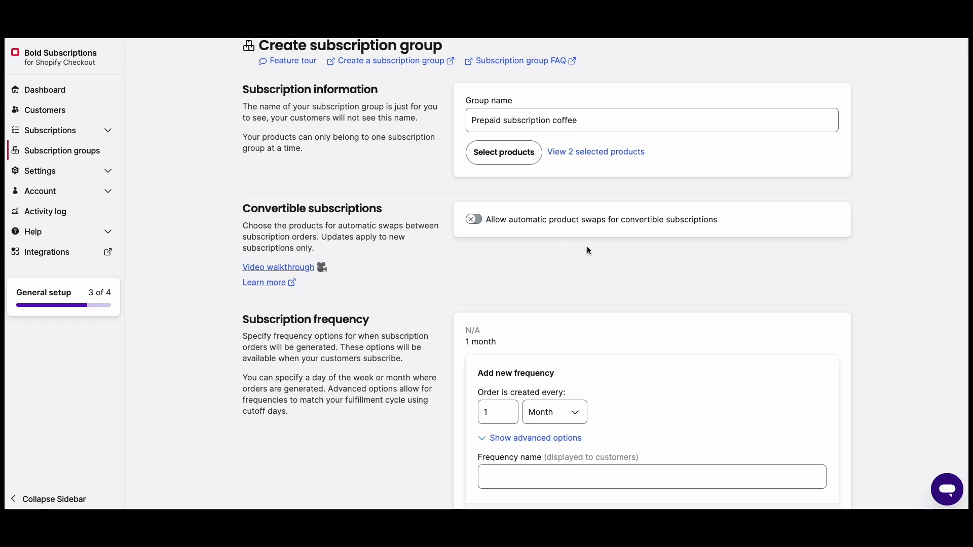
# Name the one-month subscription frequency "Every 1 Month" and save it.
pyautogui.scroll(-1, 442, 252)
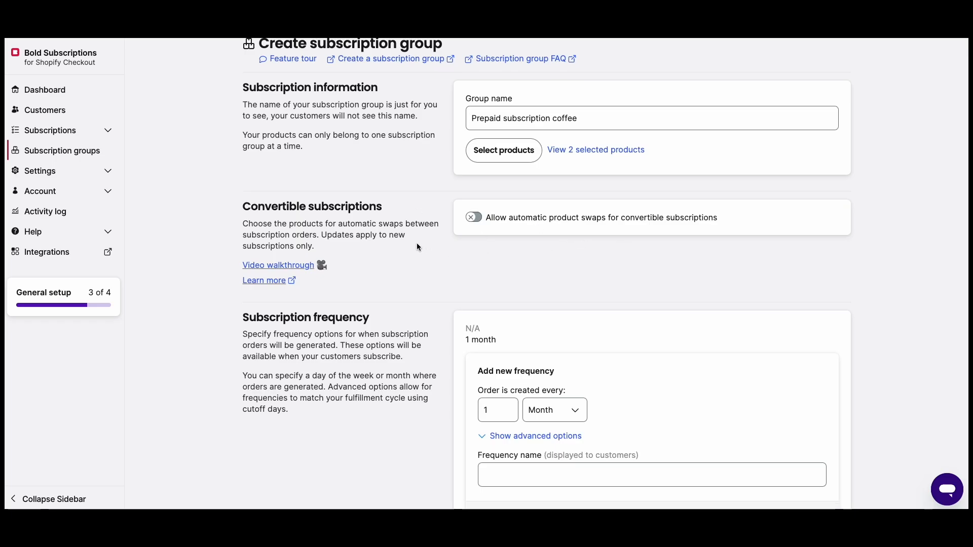
pyautogui.scroll(-2, 417, 246)
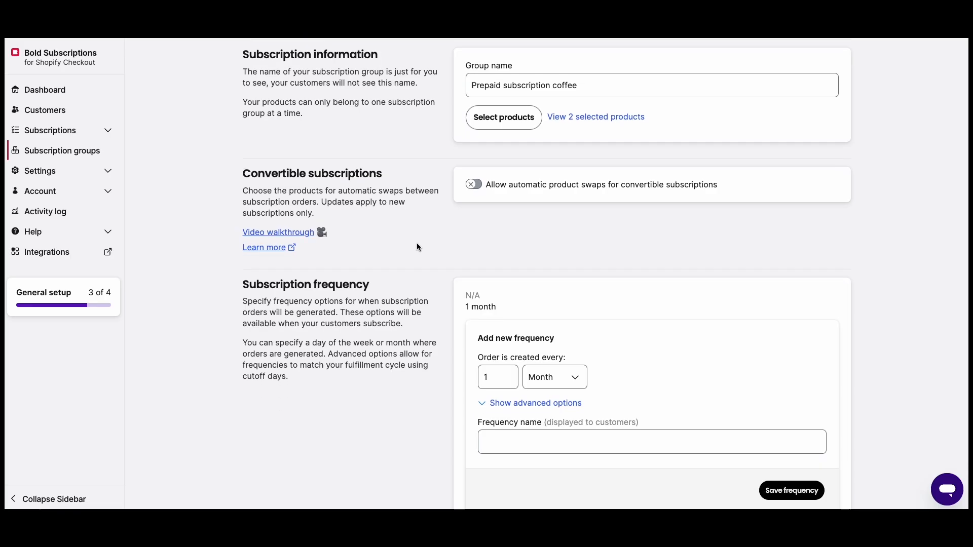
pyautogui.scroll(-1, 416, 247)
pyautogui.click(505, 353)
pyautogui.write('Every 1 Mo')
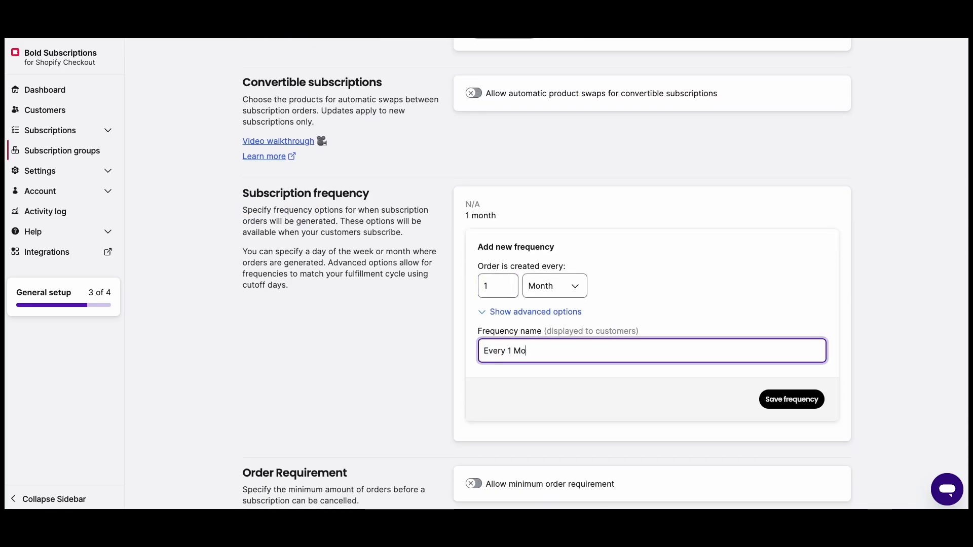
pyautogui.write('nth')
pyautogui.click(788, 399)
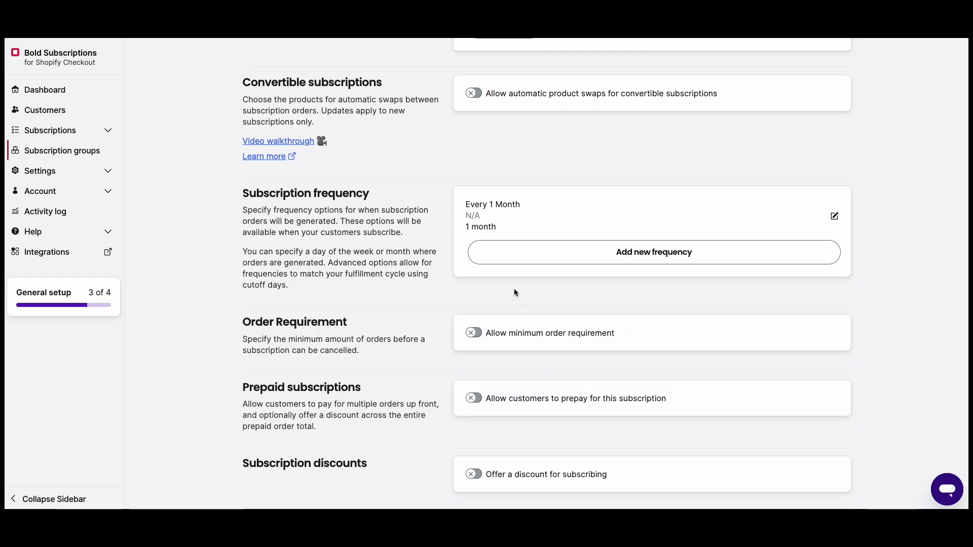
# Add and save a two-month subscription frequency named "Every 2 Months".
pyautogui.click(525, 249)
pyautogui.click(509, 333)
pyautogui.click(522, 400)
pyautogui.write('Every 2 Months')
pyautogui.click(792, 452)
# Add and save a three-month subscription frequency named "Every 3 Months".
pyautogui.click(611, 304)
pyautogui.doubleClick(509, 384)
pyautogui.click(538, 456)
pyautogui.write('Every 3 Months')
pyautogui.scroll(-2, 799, 439)
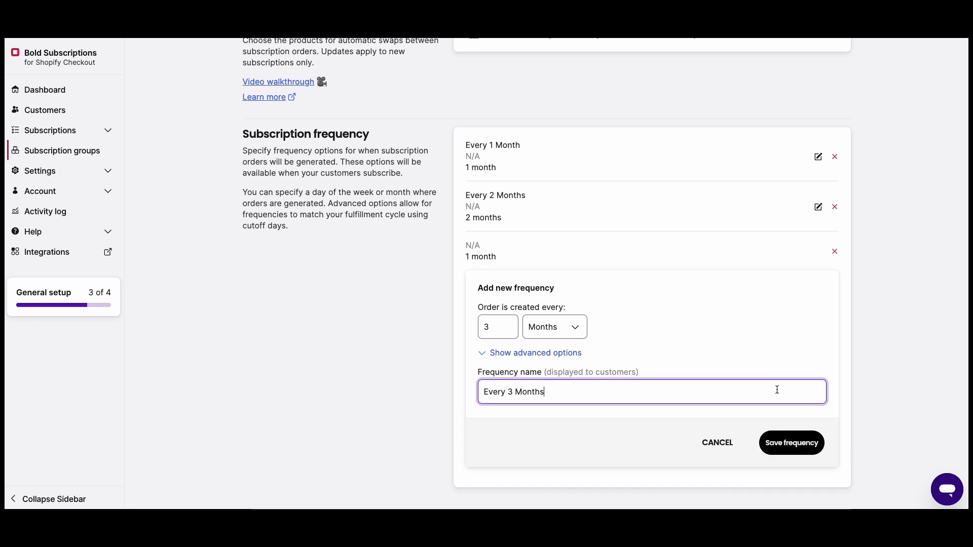
pyautogui.click(782, 442)
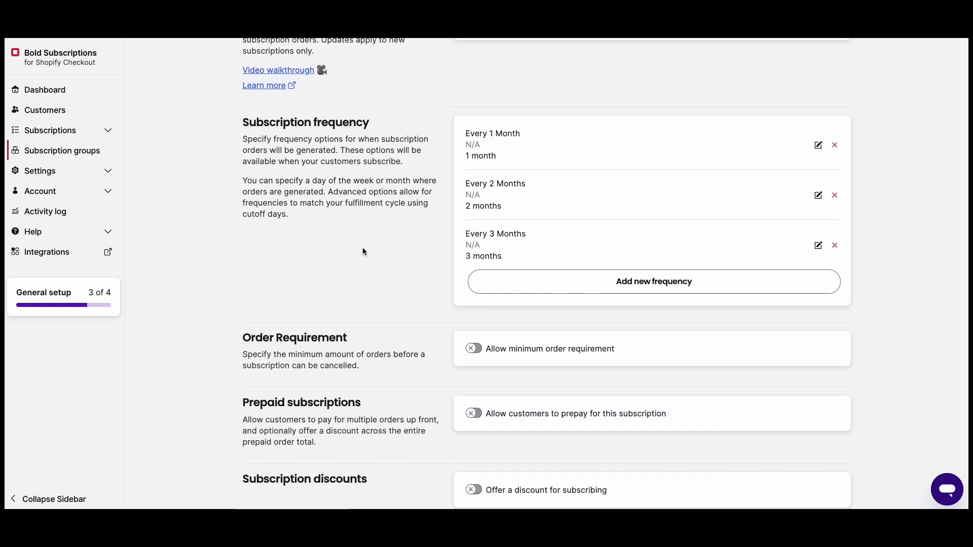
# Allow customers to prepay for this subscription.
pyautogui.scroll(-2, 394, 265)
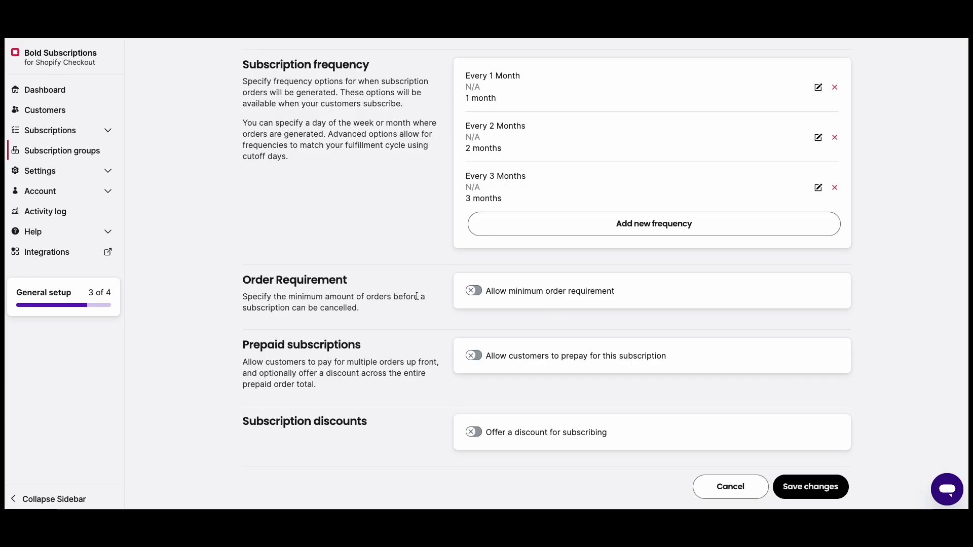
pyautogui.scroll(-1, 375, 319)
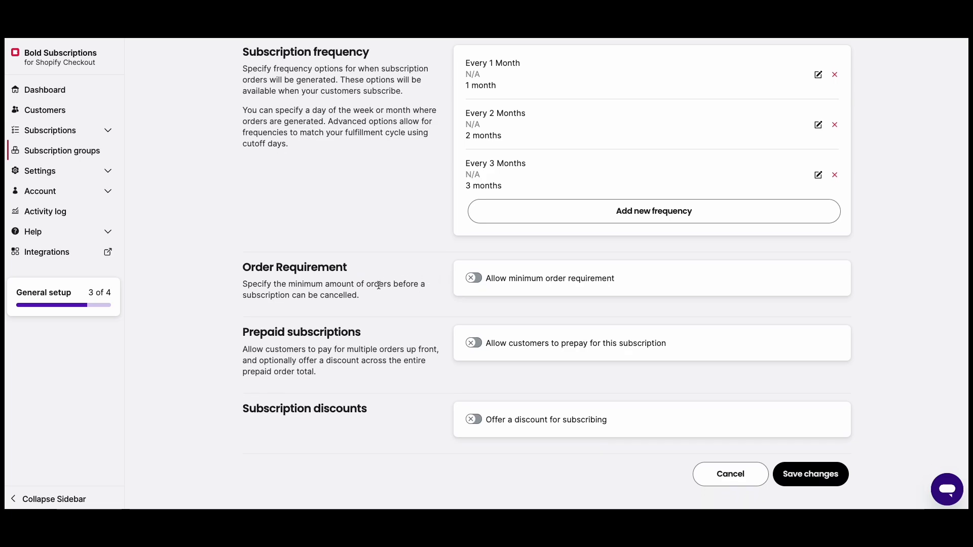
pyautogui.click(475, 349)
pyautogui.click(471, 345)
pyautogui.scroll(-2, 447, 343)
pyautogui.scroll(-2, 445, 339)
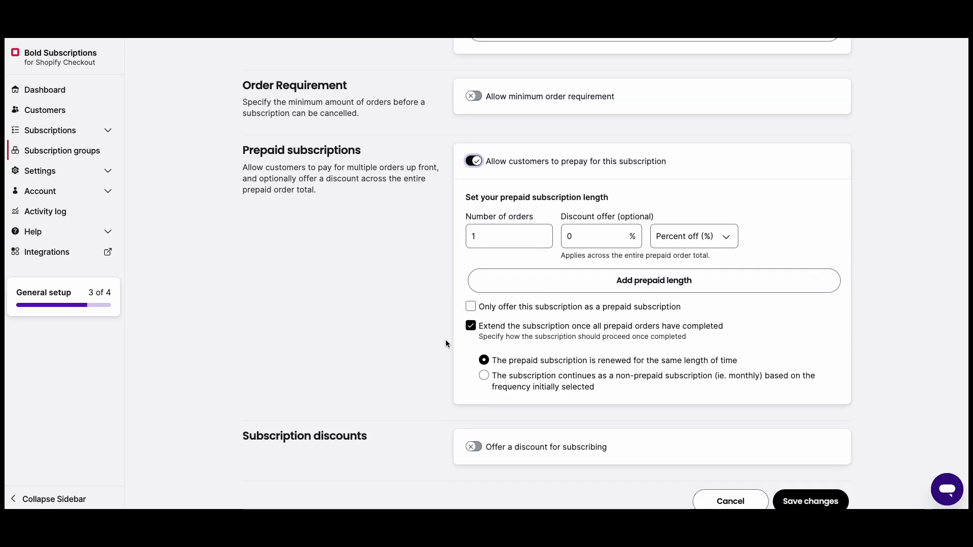
# Set the first prepaid subscription length to 3 orders with a discount of 10 percent off.
pyautogui.click(496, 229)
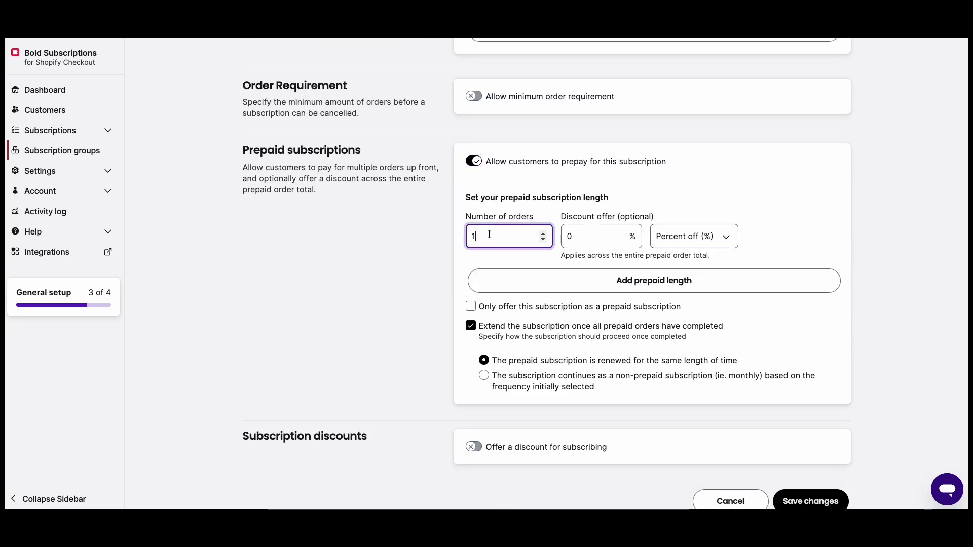
pyautogui.click(588, 236)
pyautogui.click(687, 236)
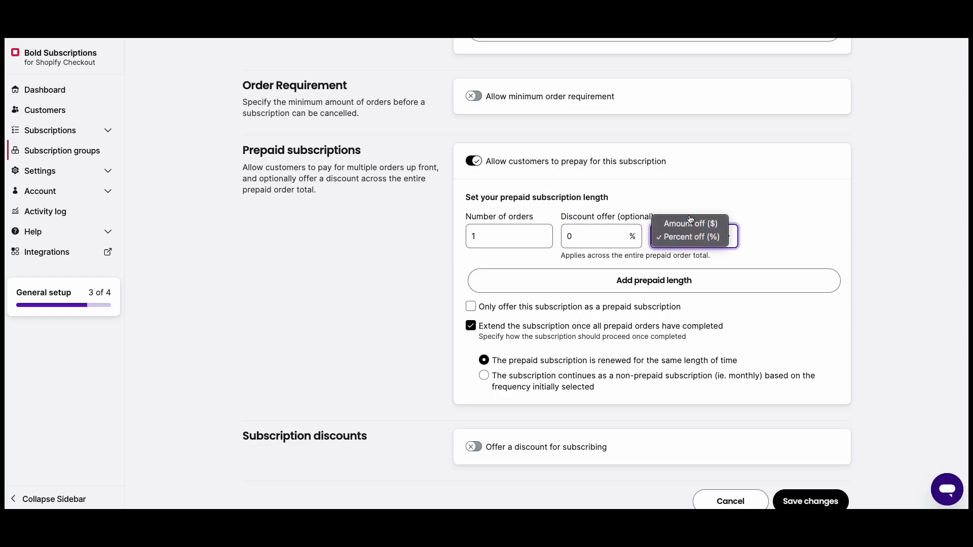
pyautogui.click(760, 213)
pyautogui.click(618, 237)
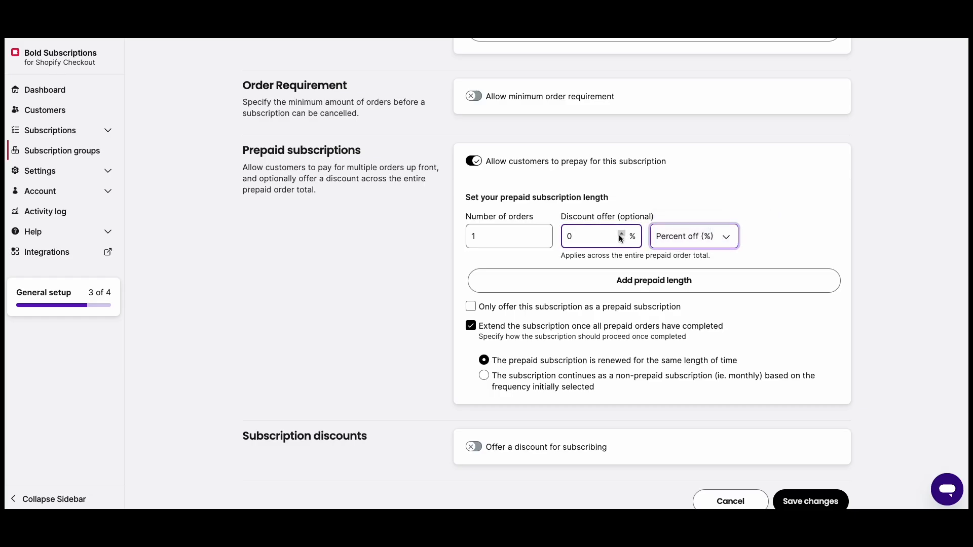
pyautogui.click(504, 236)
pyautogui.click(543, 234)
pyautogui.click(544, 233)
pyautogui.click(582, 236)
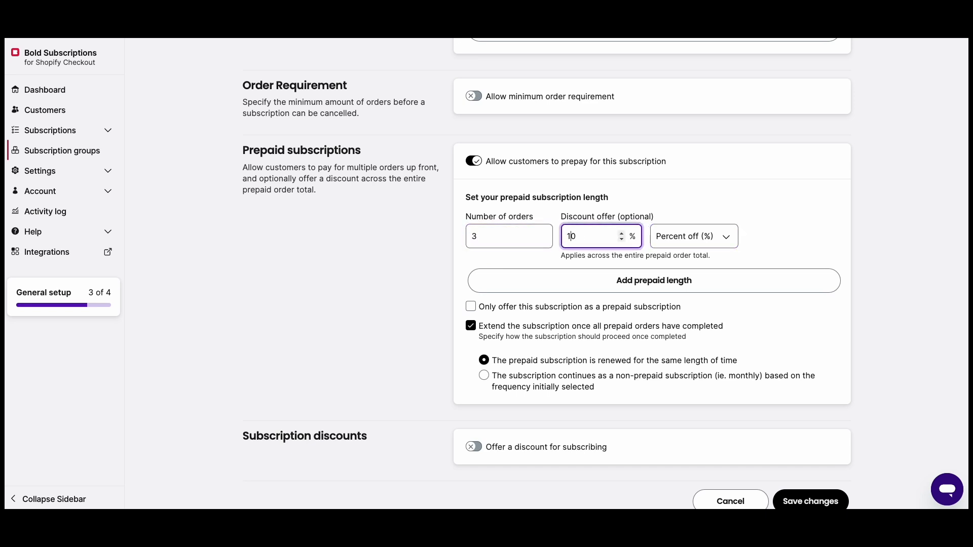
pyautogui.click(656, 235)
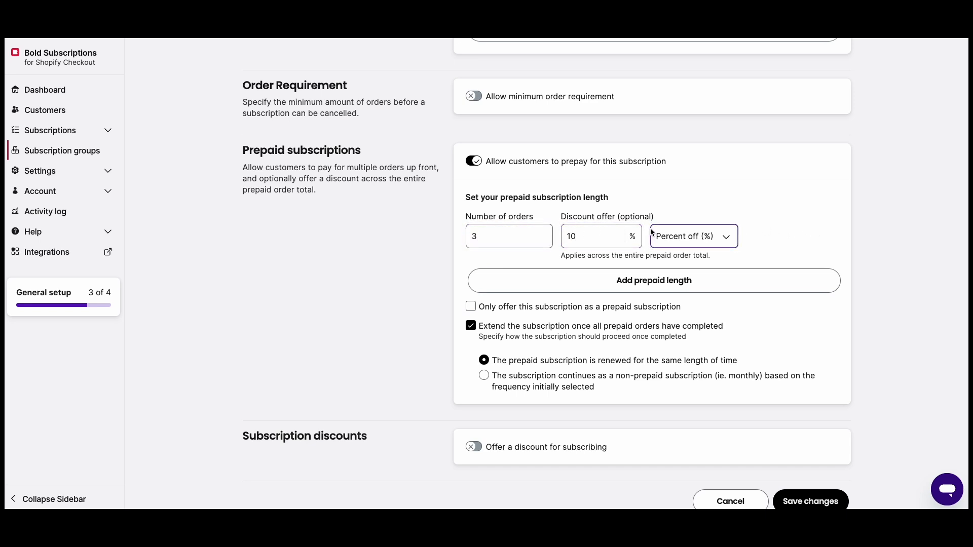
# Add a second prepaid length of 5 orders with a discount of 25 percent off.
pyautogui.click(654, 281)
pyautogui.scroll(-1, 507, 276)
pyautogui.click(538, 282)
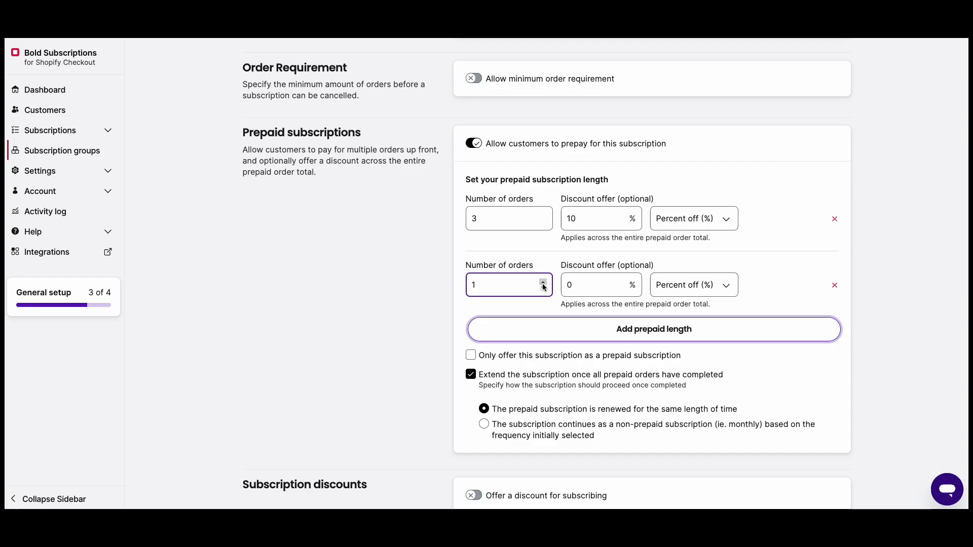
pyautogui.click(542, 282)
pyautogui.click(543, 282)
pyautogui.click(543, 282)
pyautogui.click(543, 283)
pyautogui.click(587, 284)
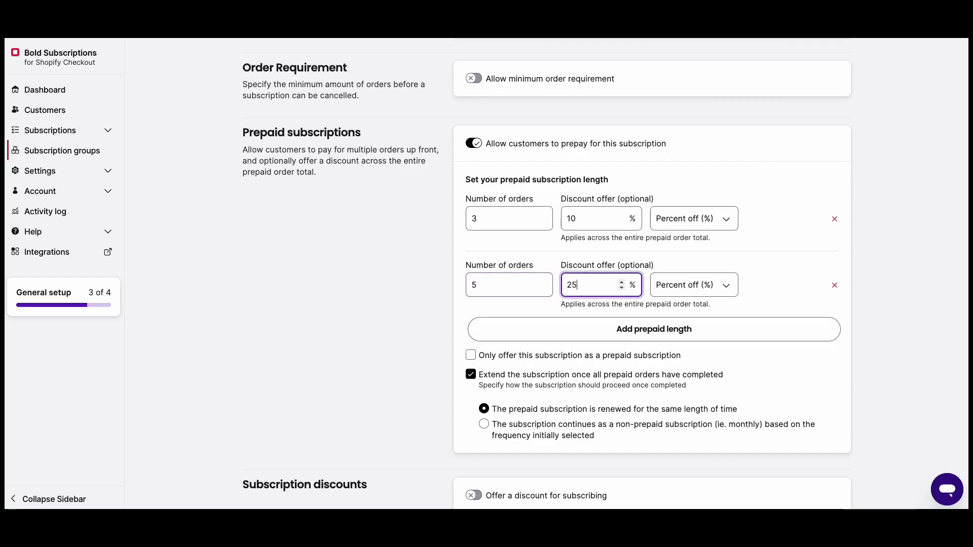
# Add a third prepaid length of 7 orders with a discount of 30 percent off.
pyautogui.click(620, 326)
pyautogui.doubleClick(504, 350)
pyautogui.write('7')
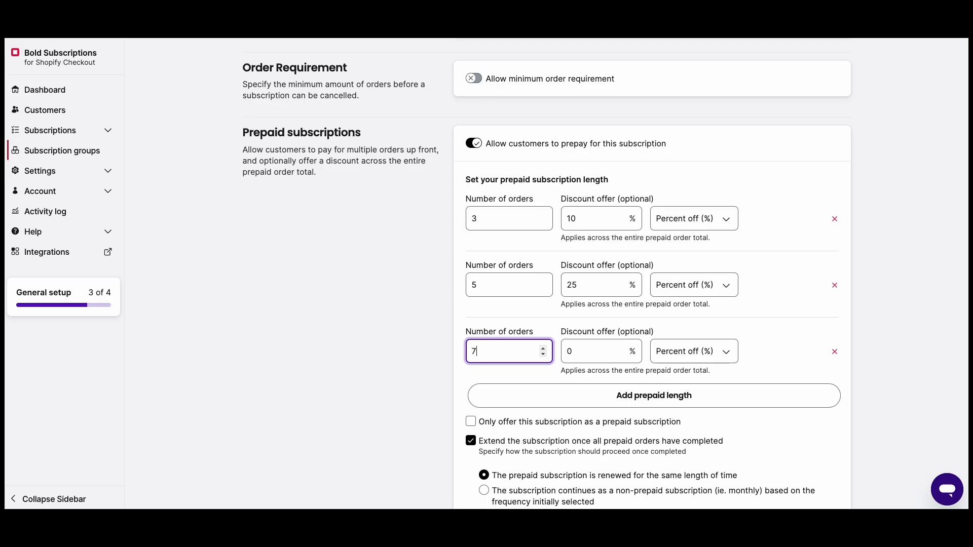
pyautogui.click(589, 355)
pyautogui.click(393, 344)
# Try offering this subscription only as a prepaid subscription.
pyautogui.scroll(-2, 410, 323)
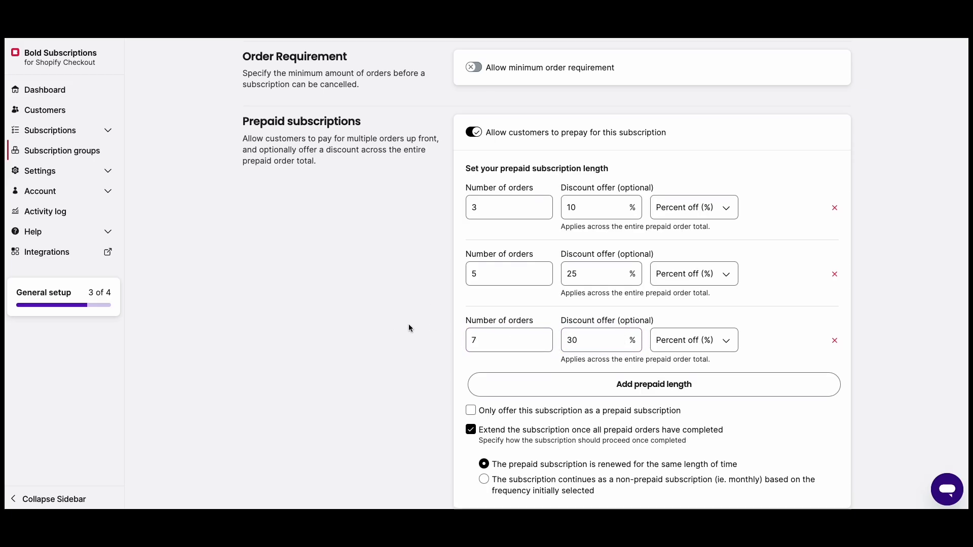
pyautogui.scroll(-1, 412, 325)
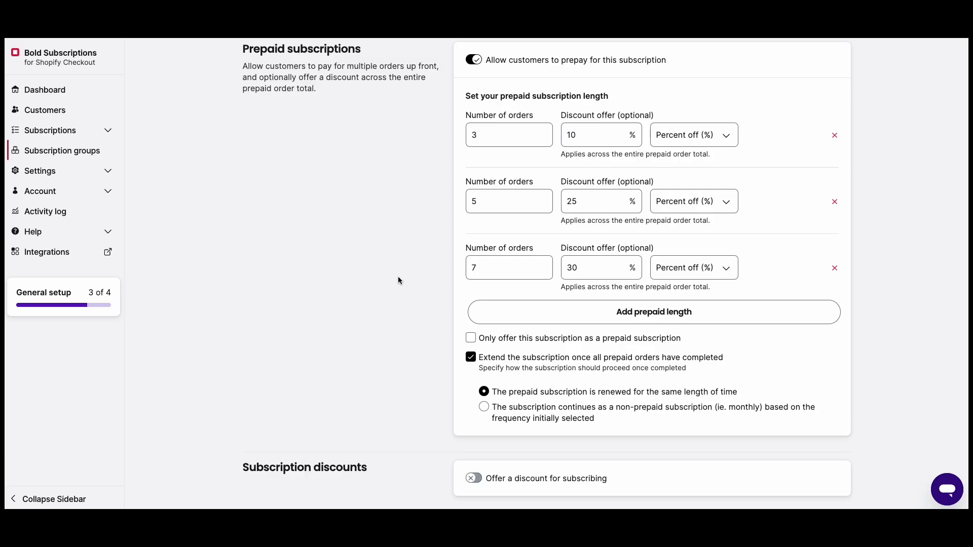
pyautogui.scroll(-2, 397, 278)
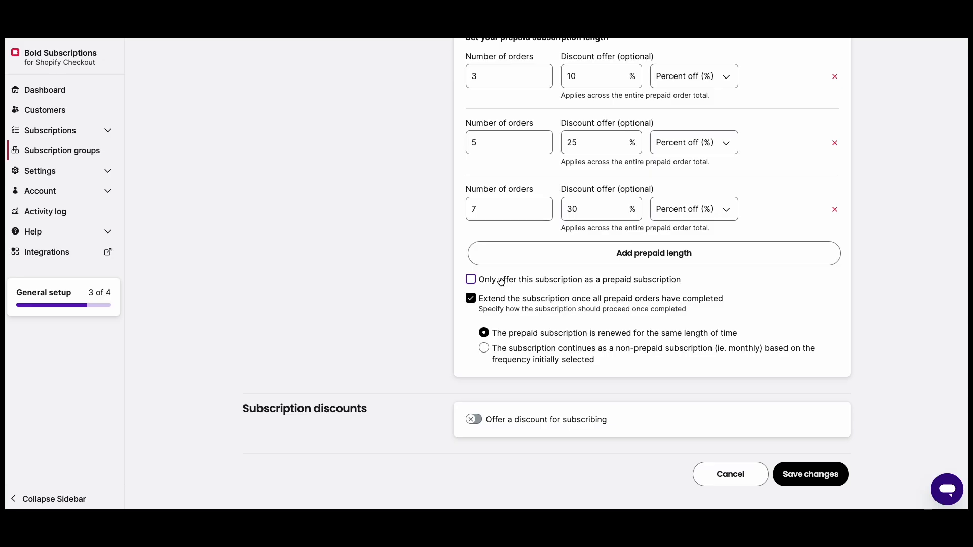
pyautogui.click(517, 283)
pyautogui.click(471, 282)
# Try continuing as a non-prepaid subscription and not extending the subscription once all prepaid orders have completed.
pyautogui.click(484, 348)
pyautogui.click(515, 336)
pyautogui.click(519, 350)
pyautogui.click(520, 336)
pyautogui.click(471, 300)
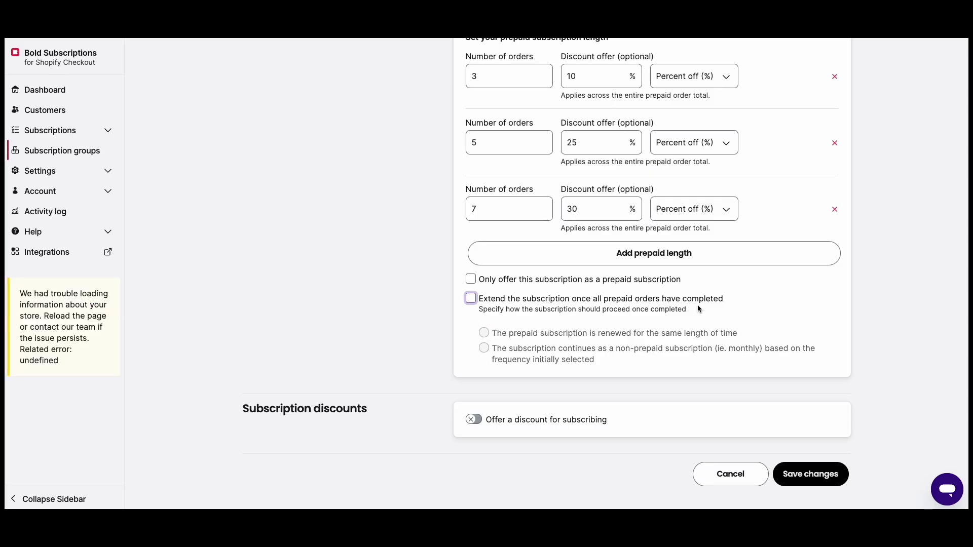
pyautogui.click(470, 301)
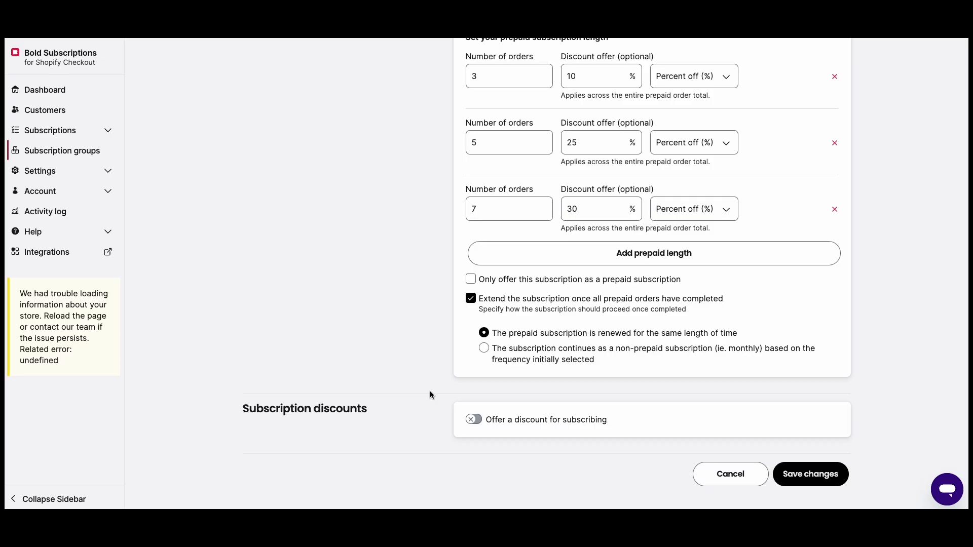
# Offer a discount of 10 percent off for subscribing and save the subscription group.
pyautogui.click(473, 420)
pyautogui.scroll(-3, 435, 388)
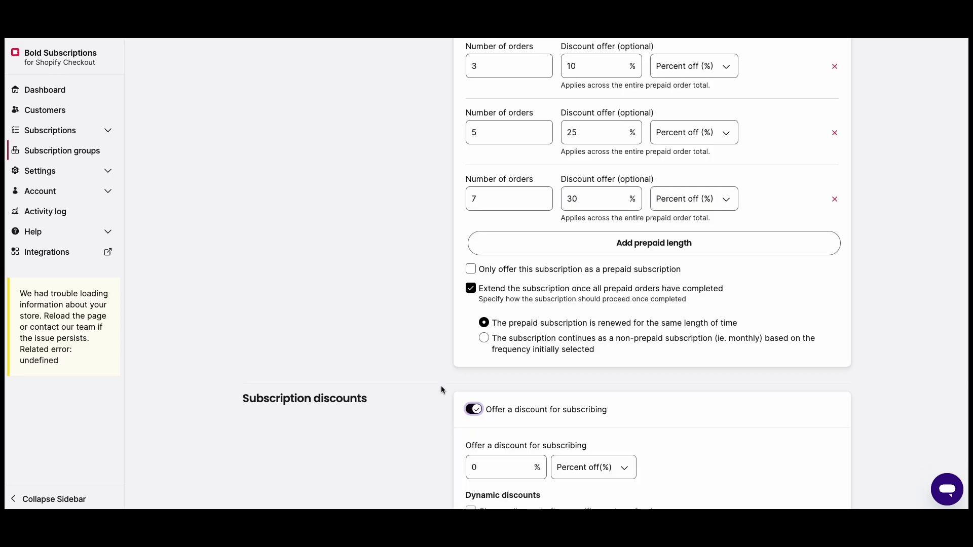
pyautogui.click(479, 355)
pyautogui.doubleClick(479, 349)
pyautogui.click(526, 348)
pyautogui.click(526, 348)
pyautogui.click(526, 348)
pyautogui.click(526, 349)
pyautogui.click(526, 348)
pyautogui.click(526, 348)
pyautogui.click(526, 348)
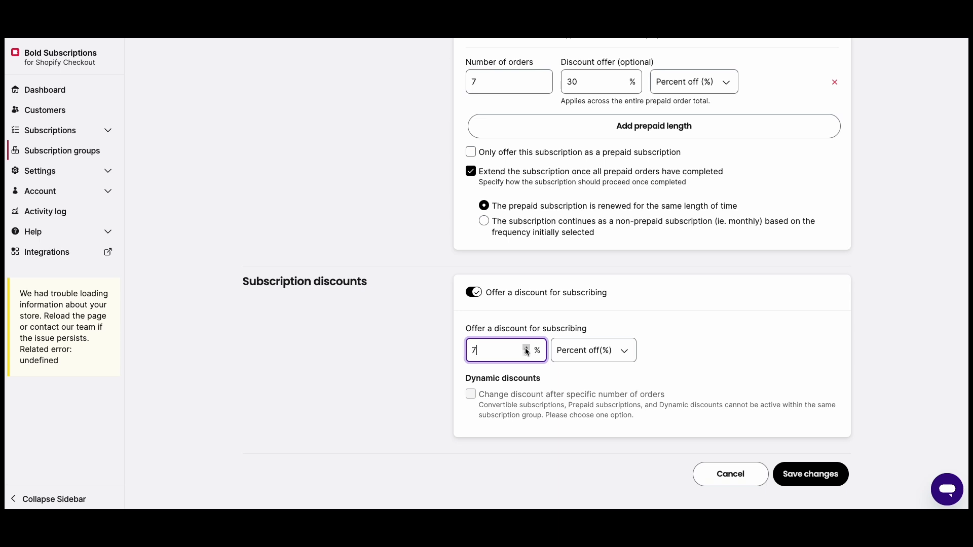
pyautogui.click(420, 346)
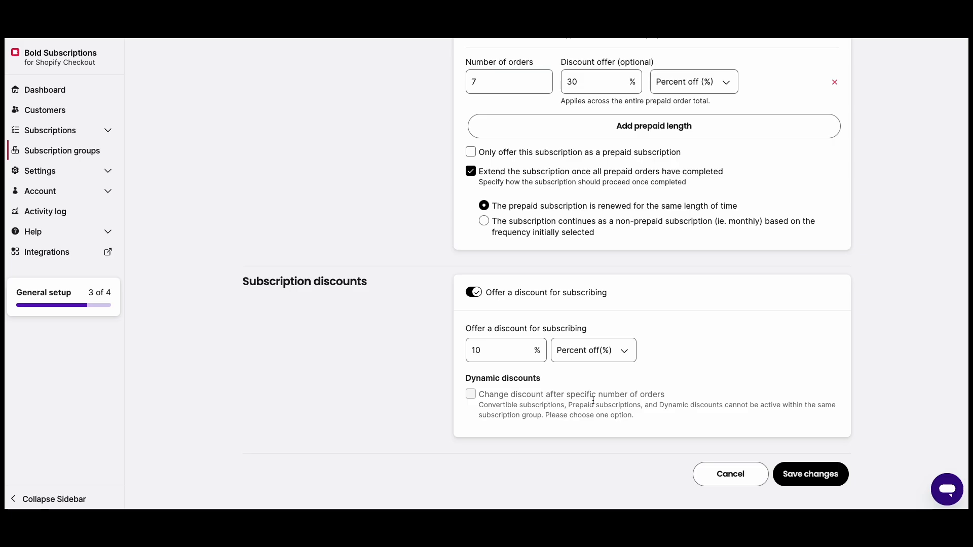
pyautogui.click(794, 473)
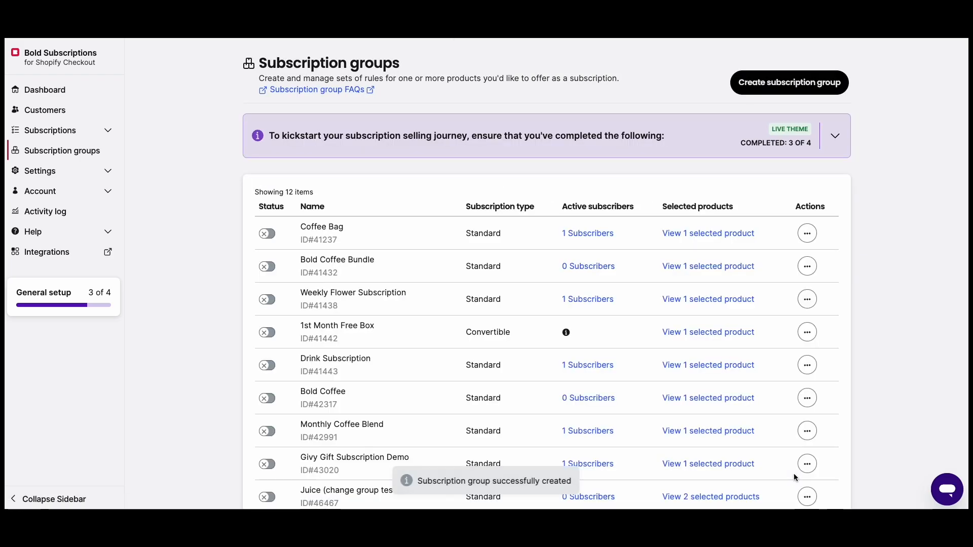
pyautogui.scroll(-5, 471, 315)
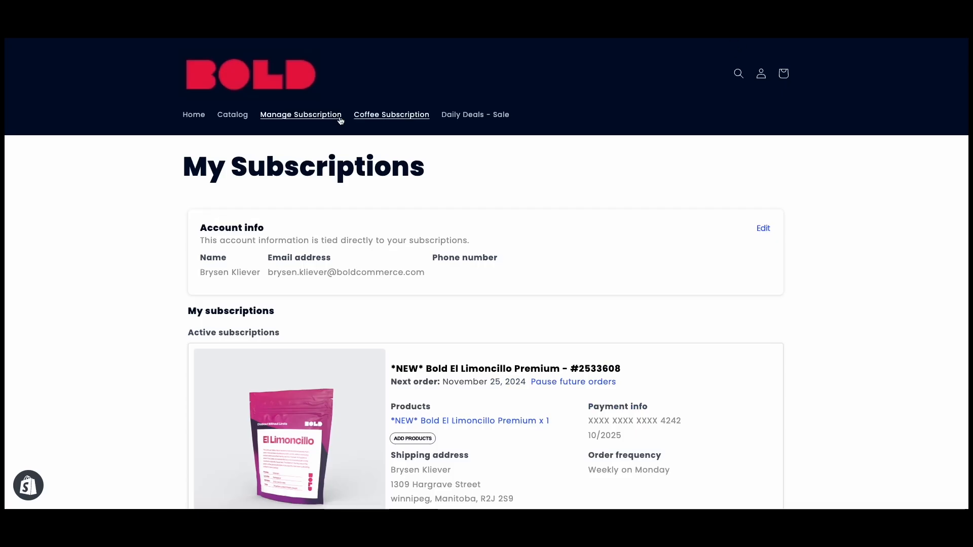
# Open the Bold Catalyst product from the catalog of the Bold storefront.
pyautogui.click(232, 115)
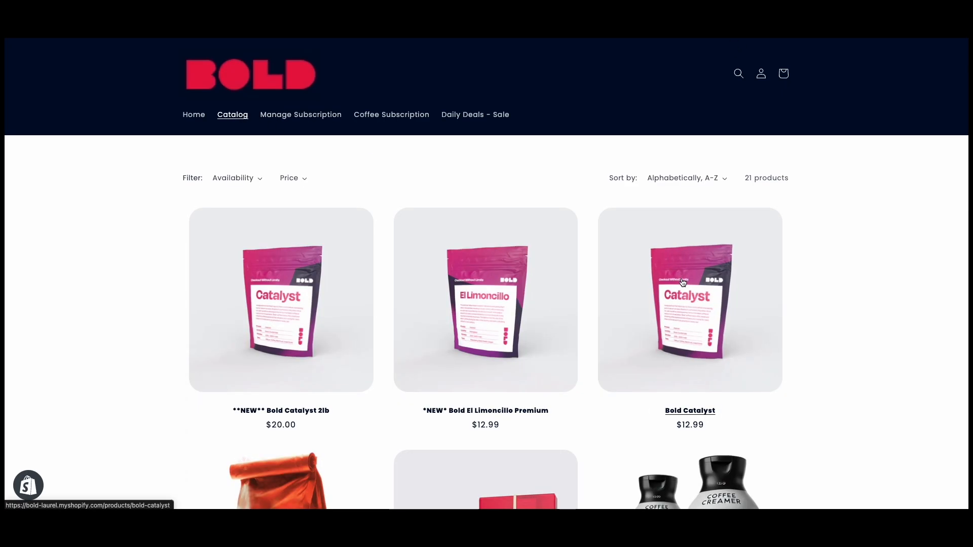
pyautogui.click(609, 286)
pyautogui.scroll(-2, 465, 282)
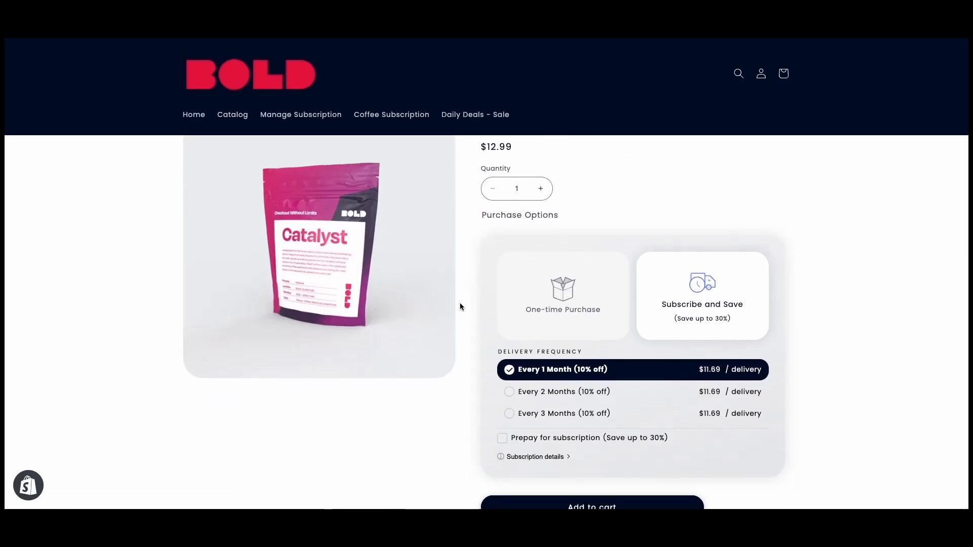
# Choose to prepay for the monthly Bold Catalyst subscription with 3 orders (10% off) and add it to the cart.
pyautogui.click(503, 438)
pyautogui.scroll(-1, 476, 392)
pyautogui.scroll(-5, 476, 395)
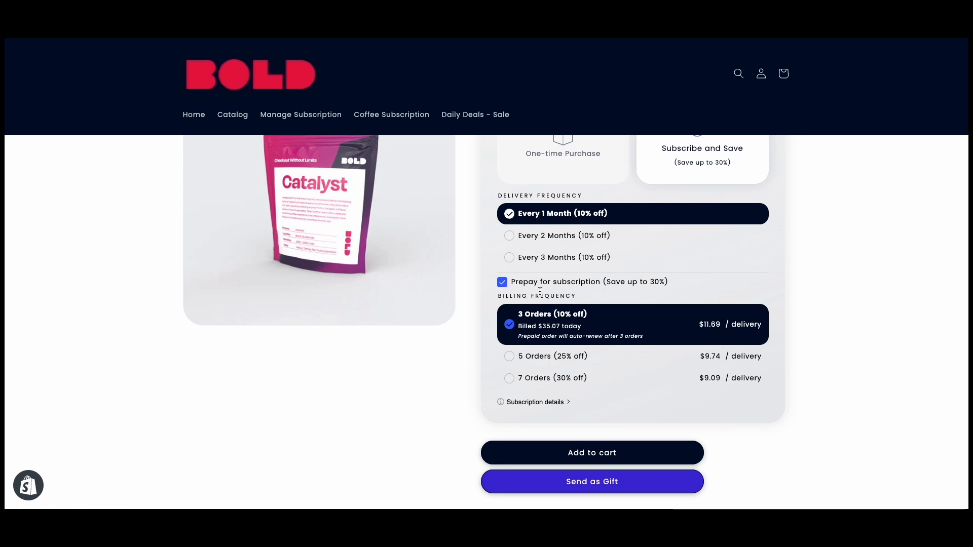
pyautogui.click(574, 444)
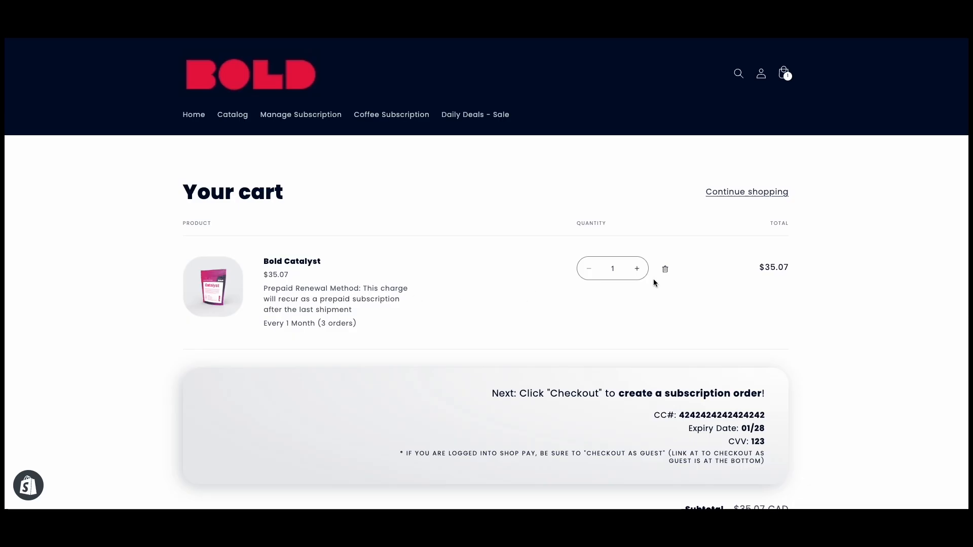
# Proceed from the cart to checkout with the prepaid Bold Catalyst subscription.
pyautogui.scroll(-1, 615, 288)
pyautogui.scroll(-3, 694, 357)
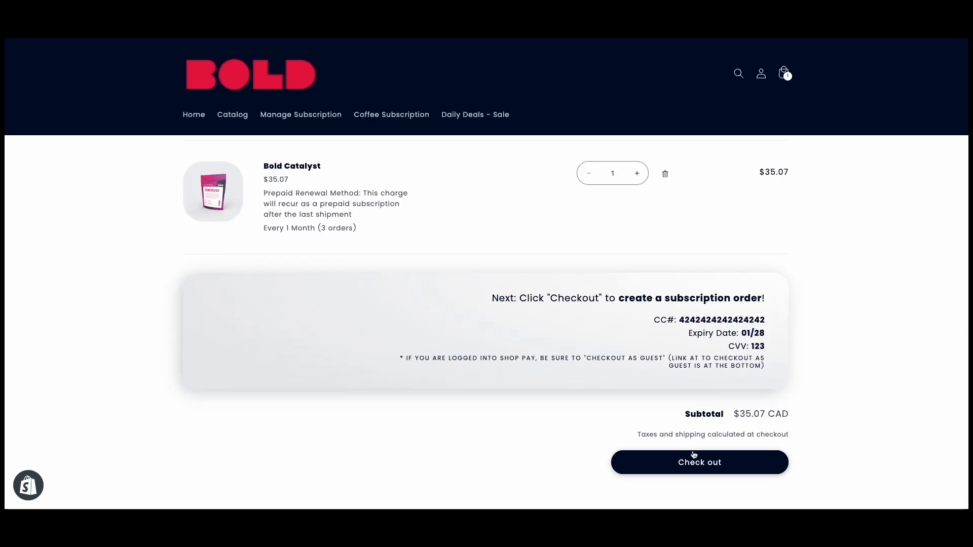
pyautogui.click(690, 466)
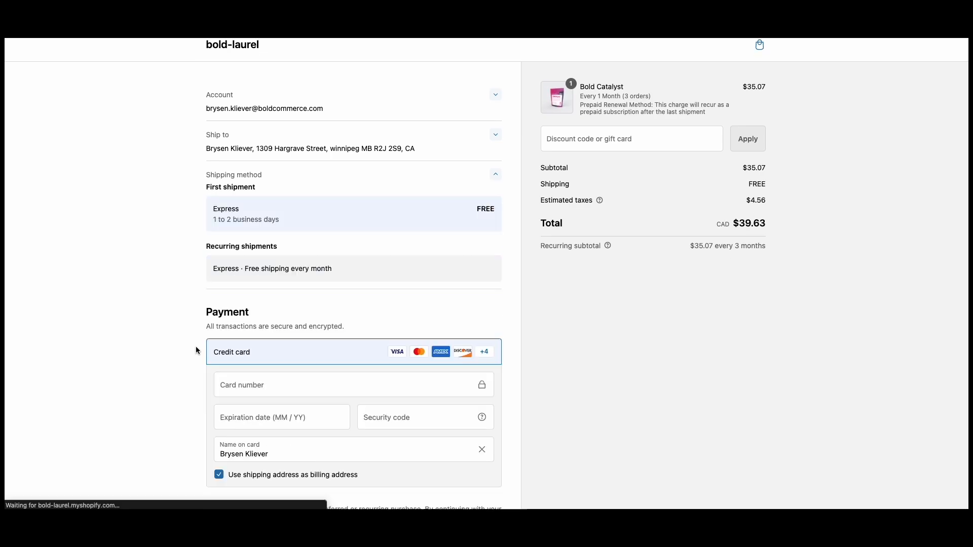
# Pay for the order by credit card, entering the card number, expiration date and security code.
pyautogui.scroll(-2, 191, 355)
pyautogui.click(235, 358)
pyautogui.write('4242 4242 4242 424210 / 28123')
pyautogui.scroll(-3, 375, 368)
pyautogui.click(374, 420)
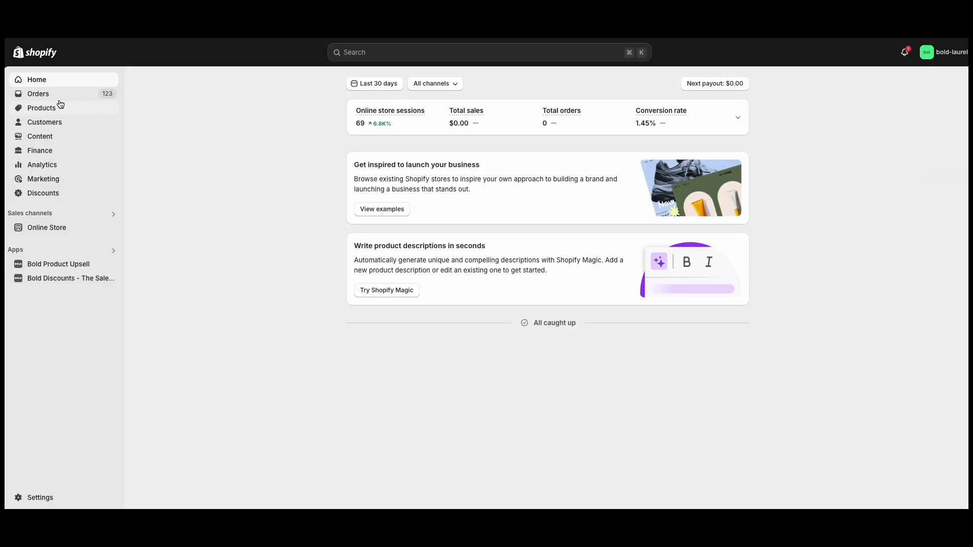
# Open the newest order in the Shopify admin and review its unfulfilled and scheduled Bold Catalyst shipments.
pyautogui.click(39, 93)
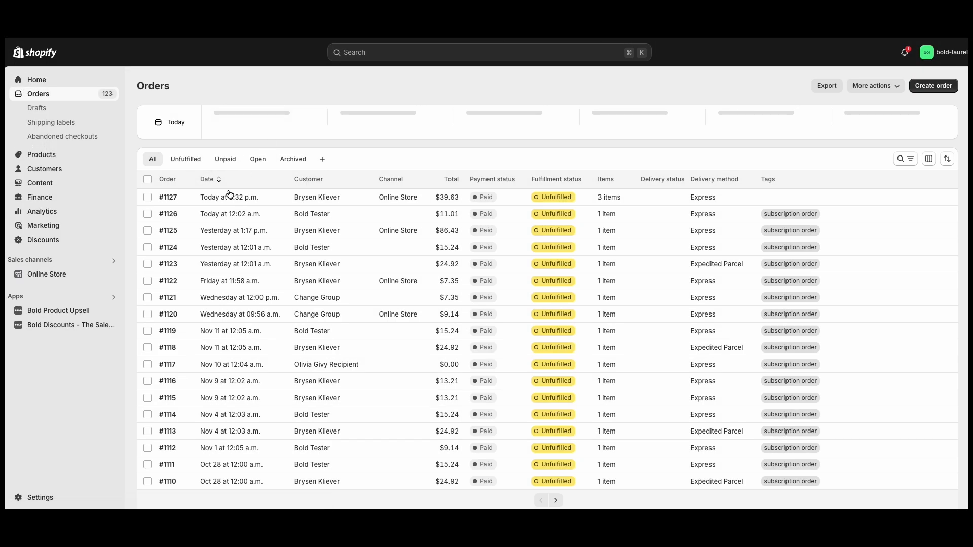
pyautogui.click(230, 197)
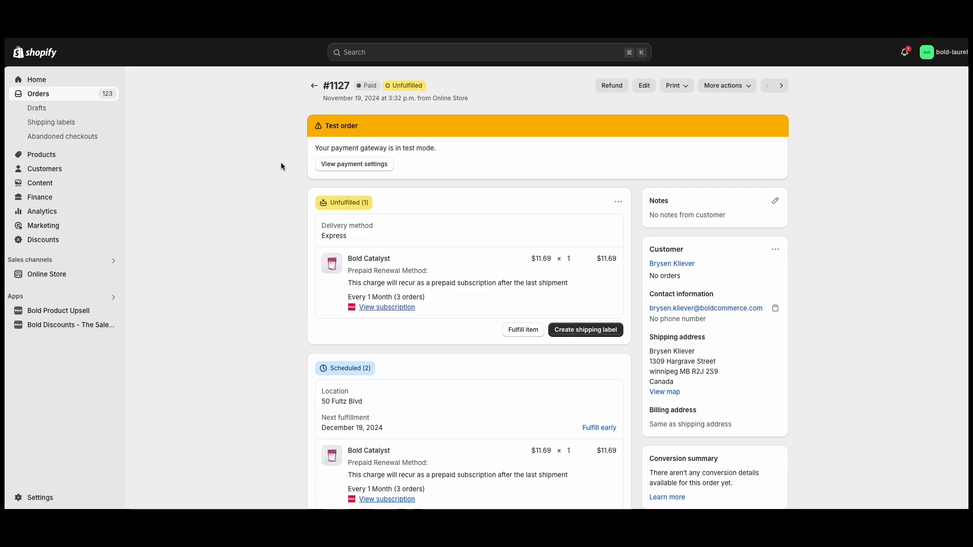
pyautogui.scroll(-3, 265, 215)
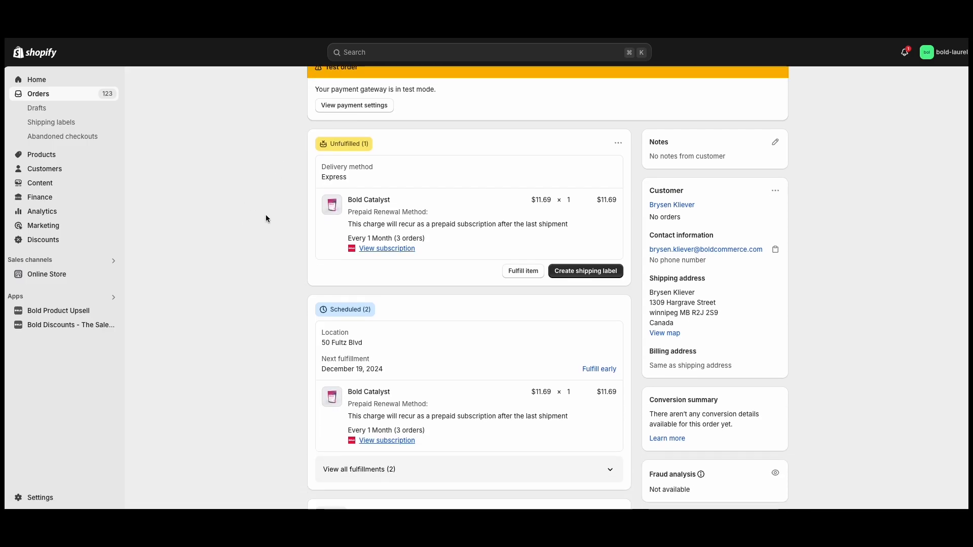
pyautogui.scroll(1, 425, 245)
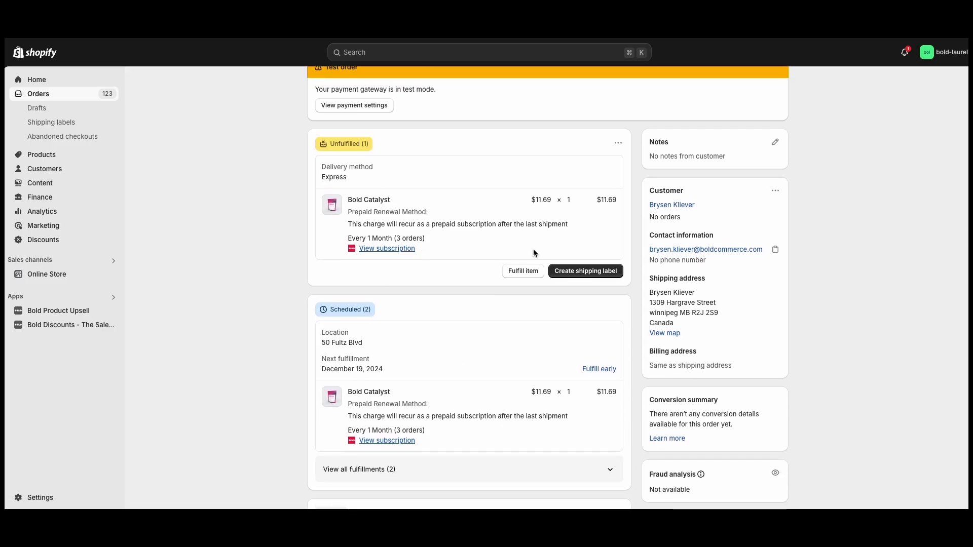
pyautogui.scroll(-2, 387, 279)
pyautogui.scroll(5, 406, 307)
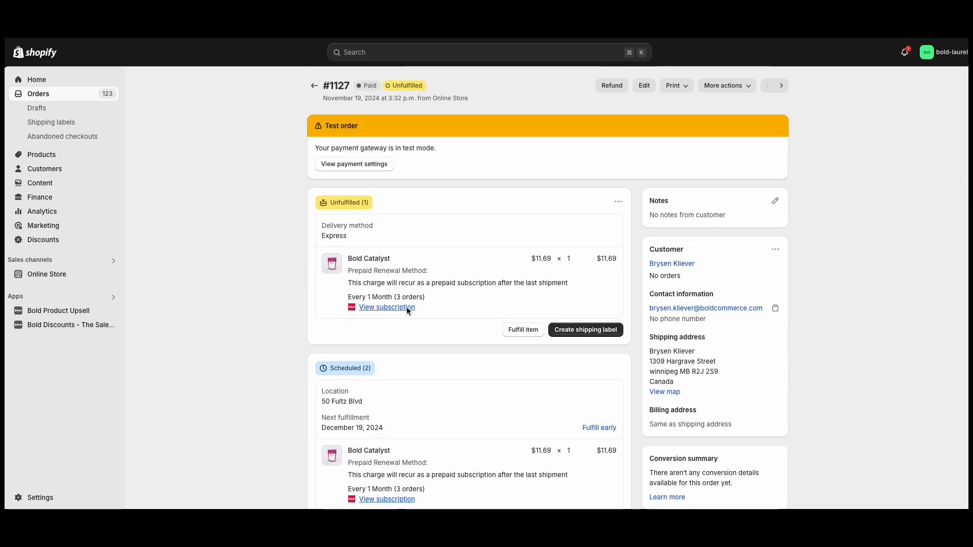
pyautogui.scroll(-2, 424, 279)
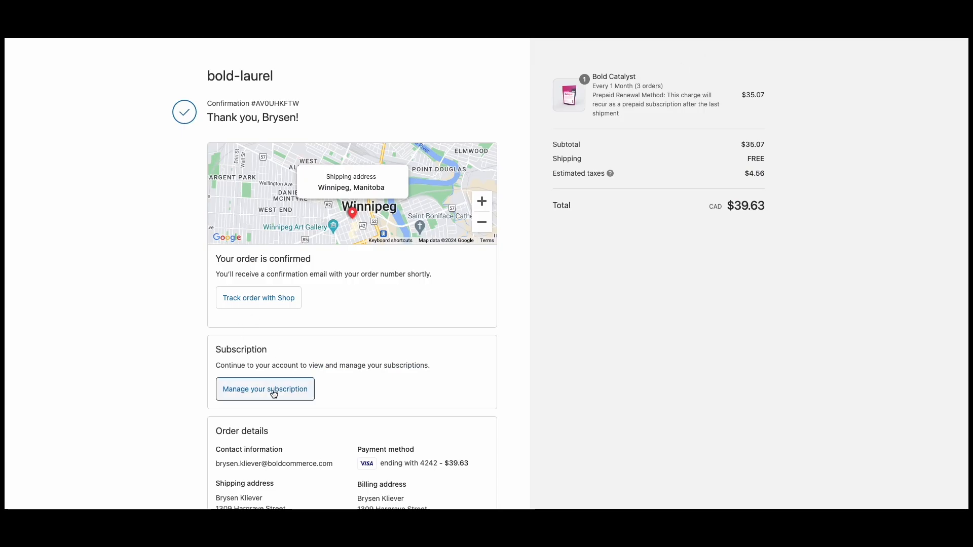
# Go from the storefront order confirmation to subscription management and view the active Bold Catalyst subscription.
pyautogui.click(243, 389)
pyautogui.click(271, 228)
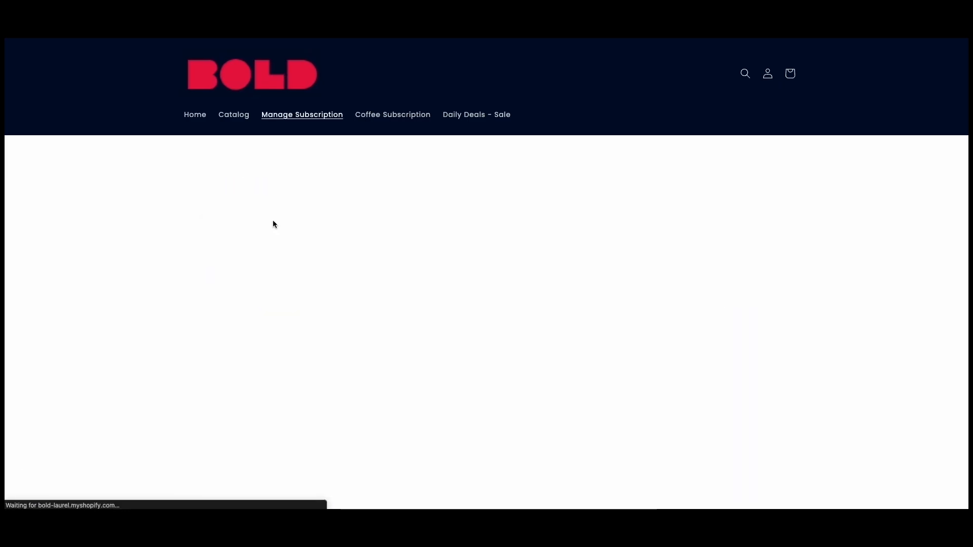
pyautogui.scroll(-3, 287, 289)
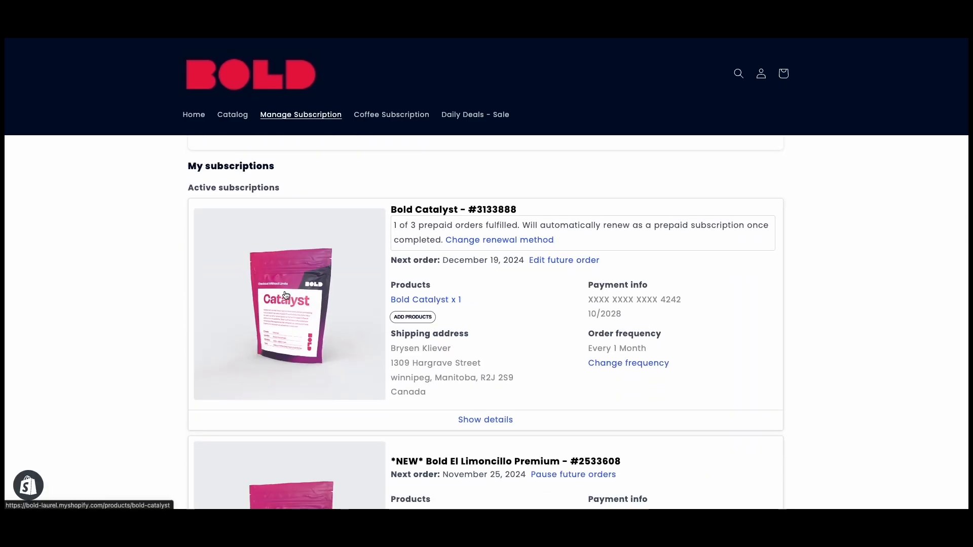